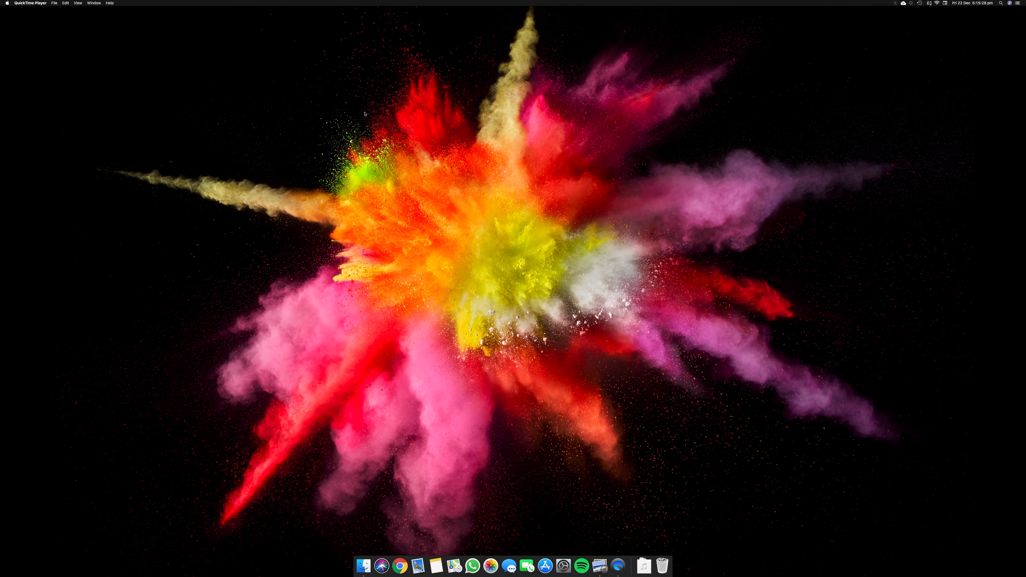
Launch Final Cut Pro and expand its window to full screen.
key("F4")
left_click(206, 293)
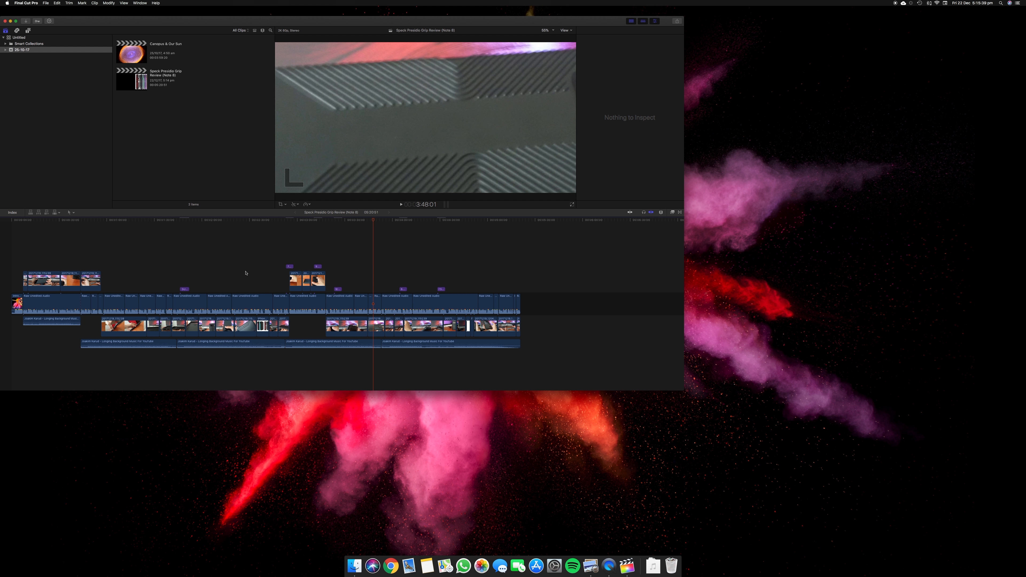
left_click(16, 22)
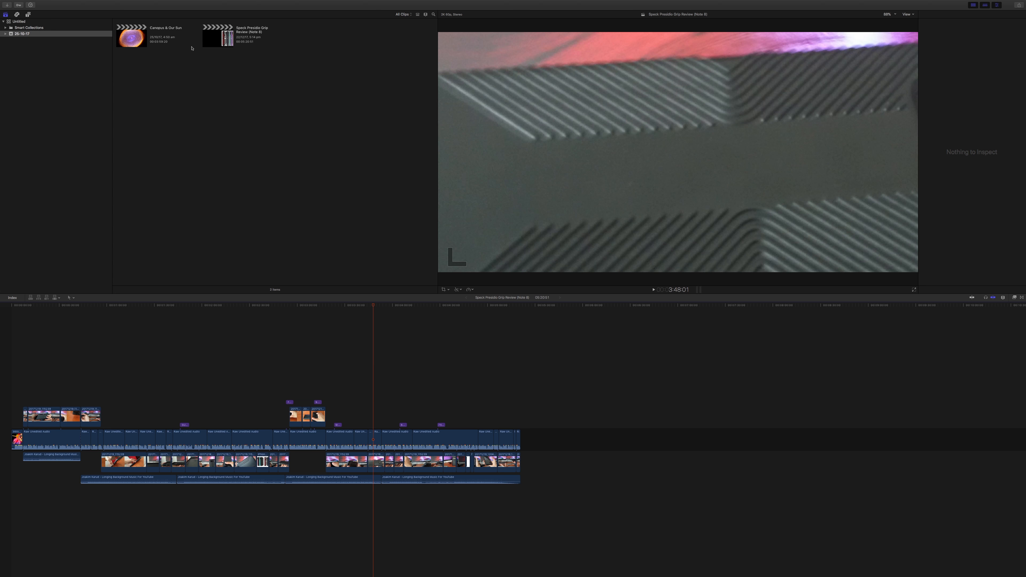
Preview the Speck Presidio Grip Review (Note 8) project in the browser, then return to its timeline.
left_click(234, 34)
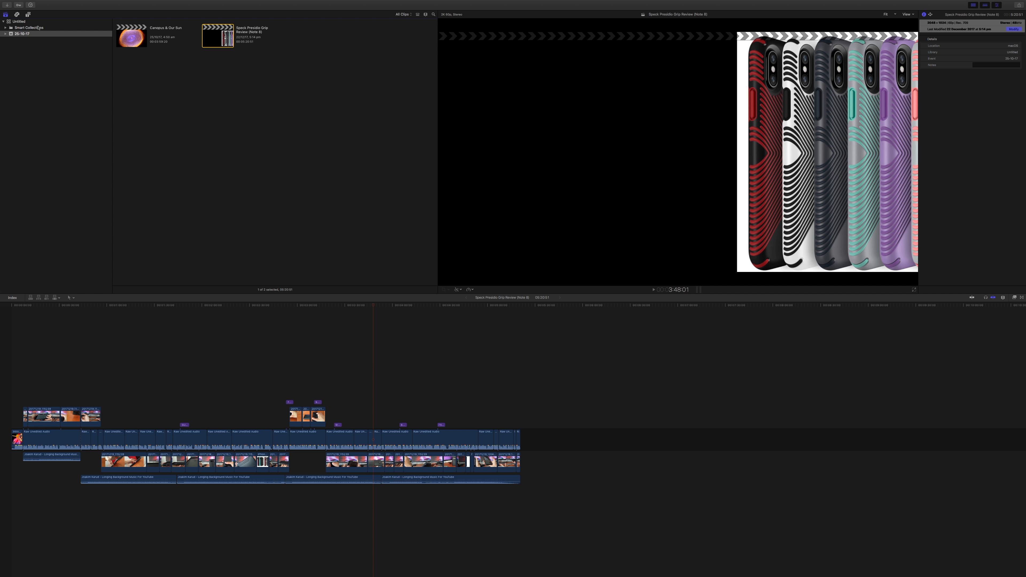
left_click(40, 74)
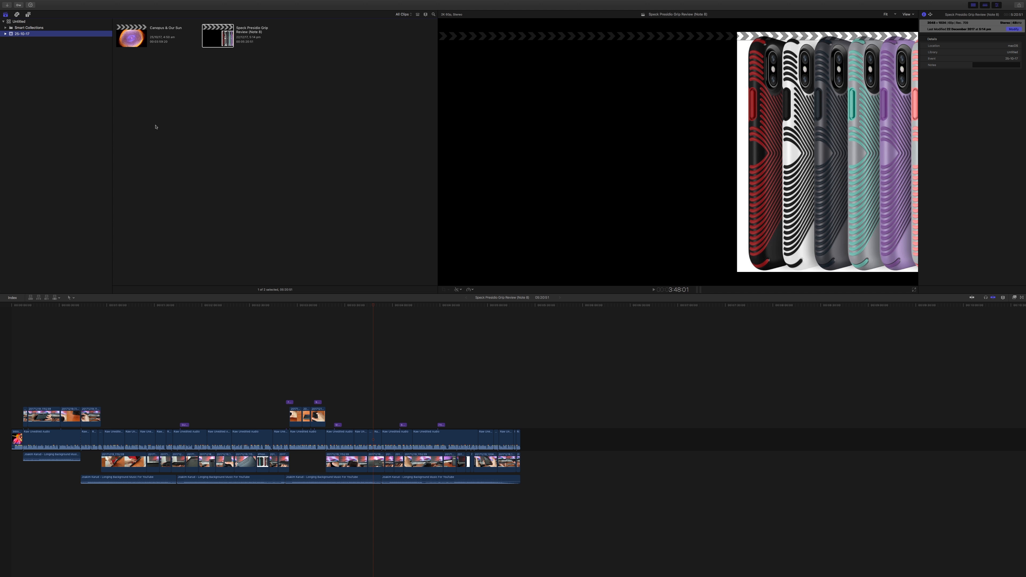
left_click(310, 335)
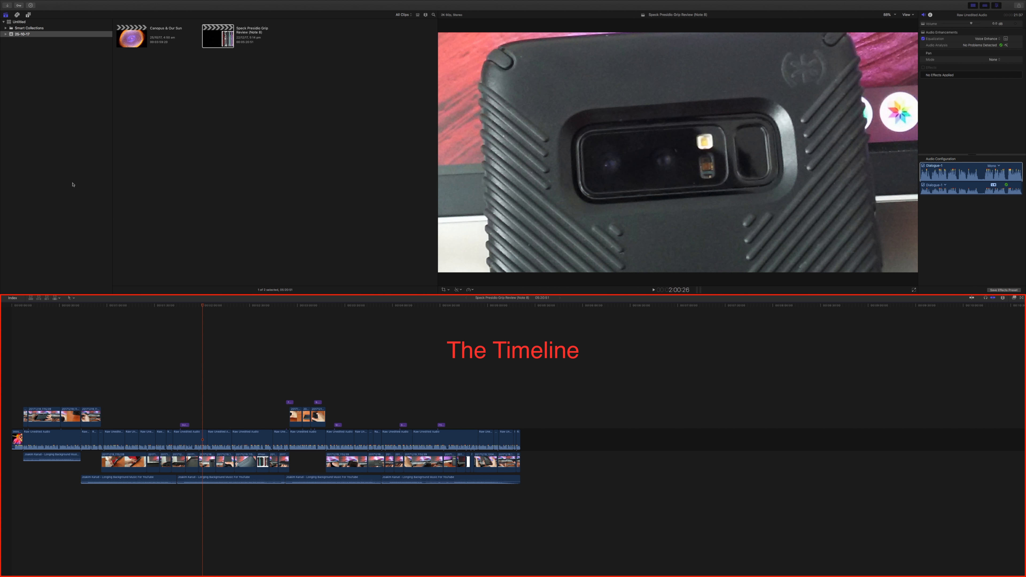
Hide and restore the libraries sidebar, then view the iTunes and Sound Effects media sources.
left_click(6, 15)
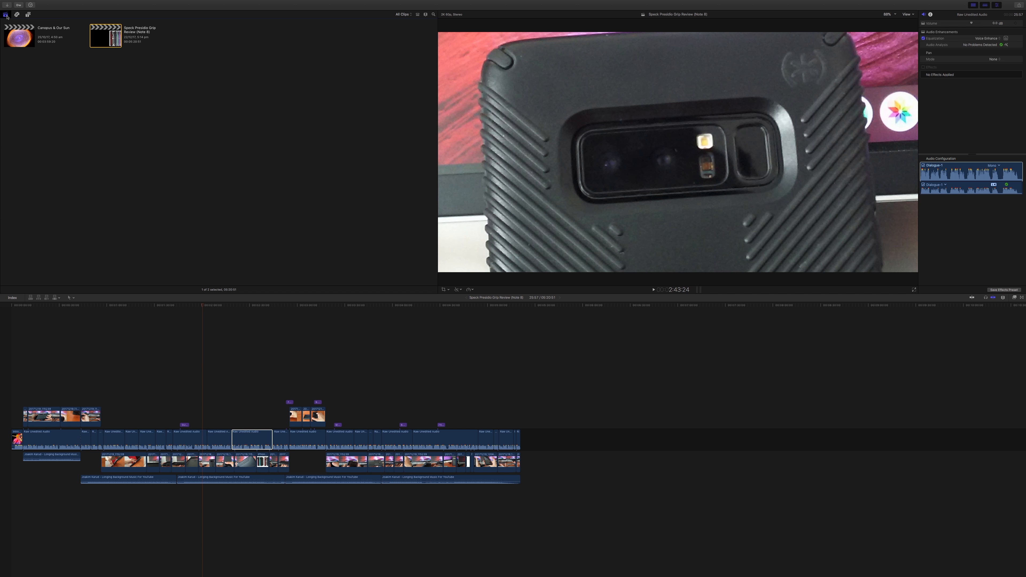
left_click(6, 15)
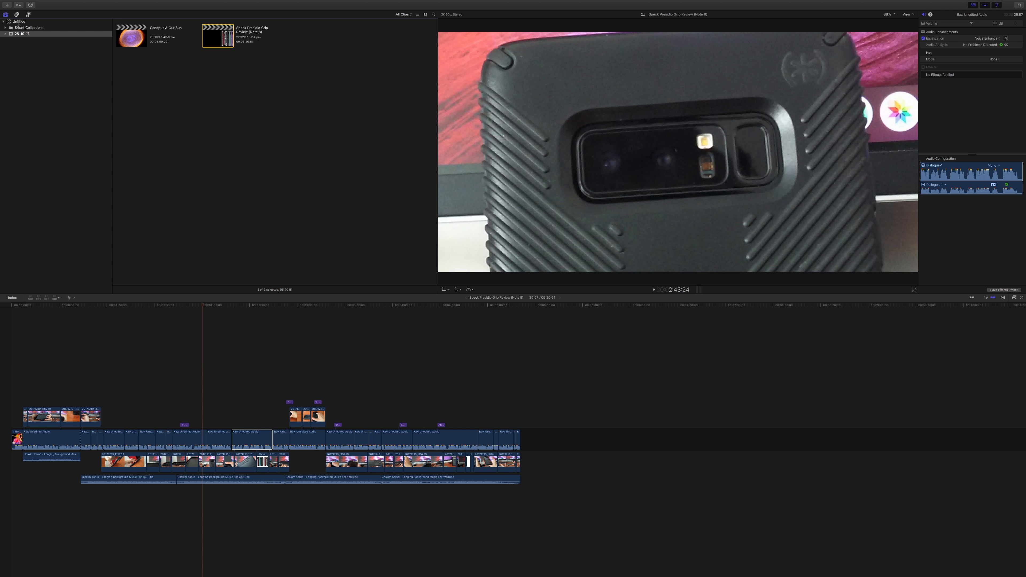
left_click(17, 15)
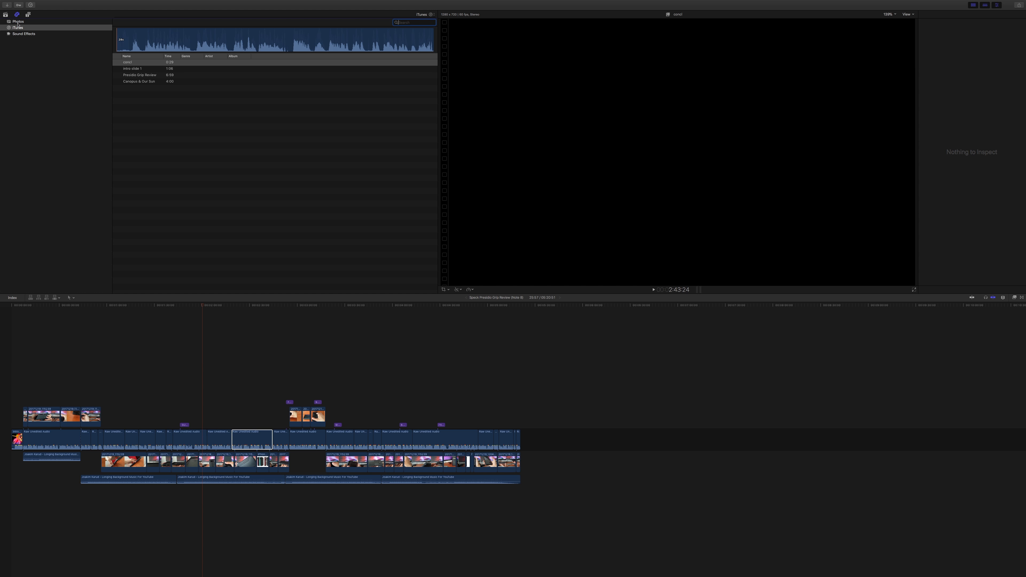
left_click(18, 27)
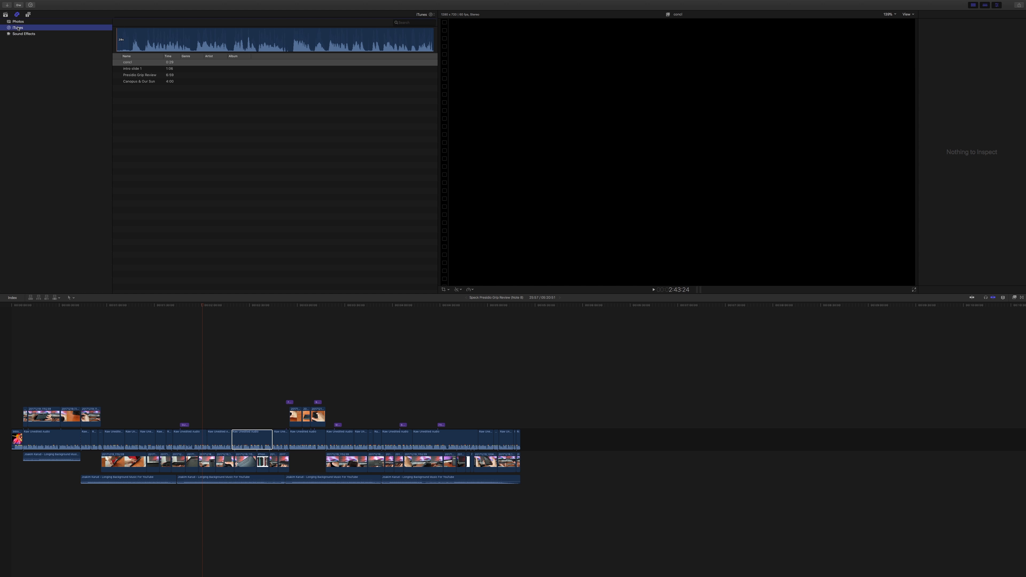
left_click(51, 34)
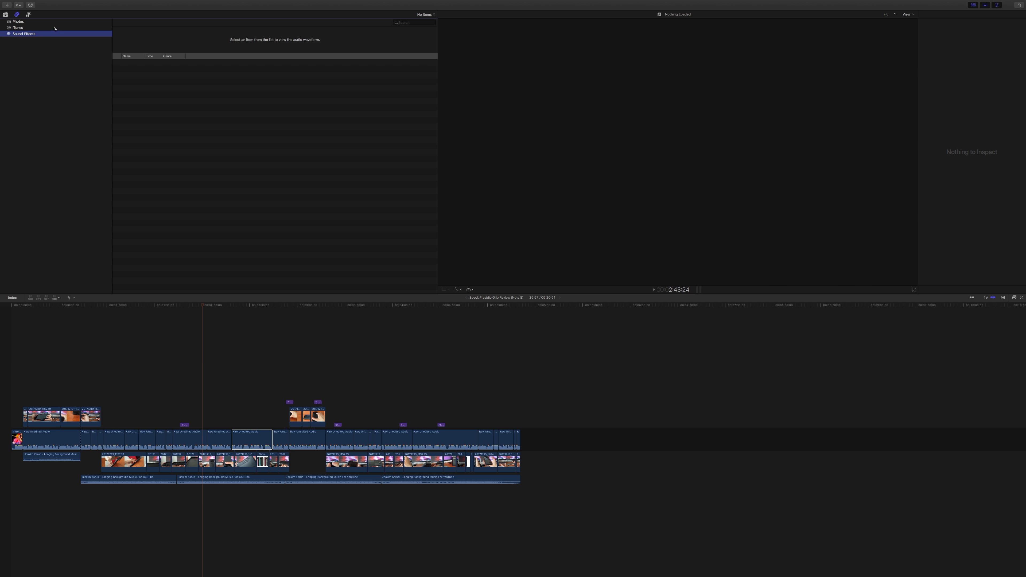
Browse the installed titles and generators, then return to the library's projects.
left_click(28, 15)
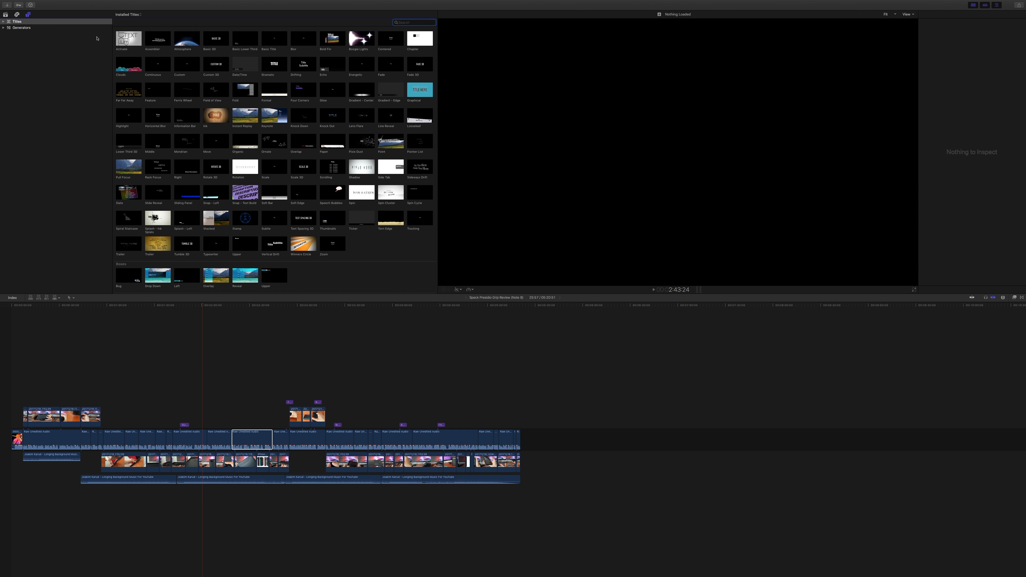
scroll(229, 104, "down", 15)
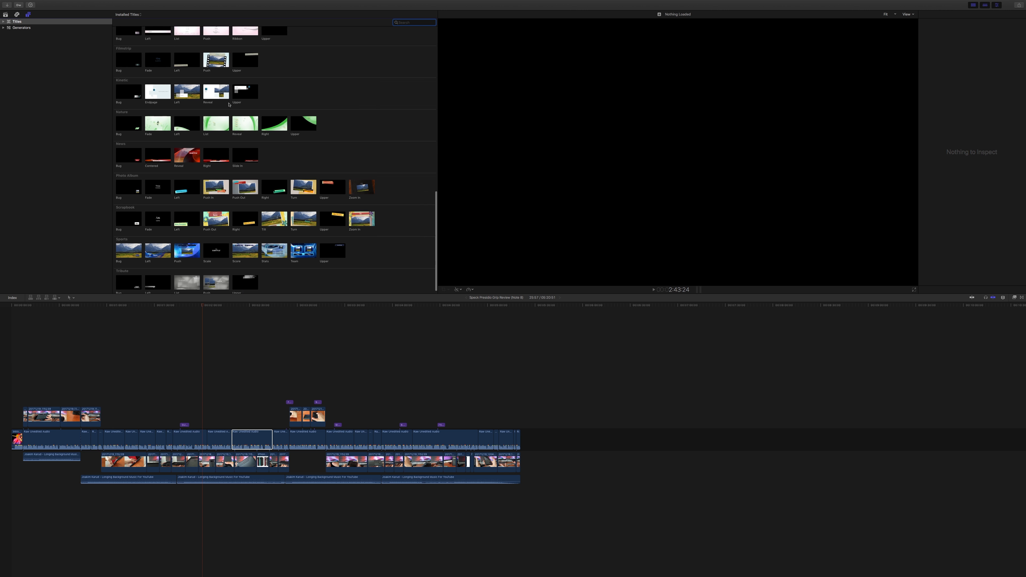
scroll(229, 105, "up", 15)
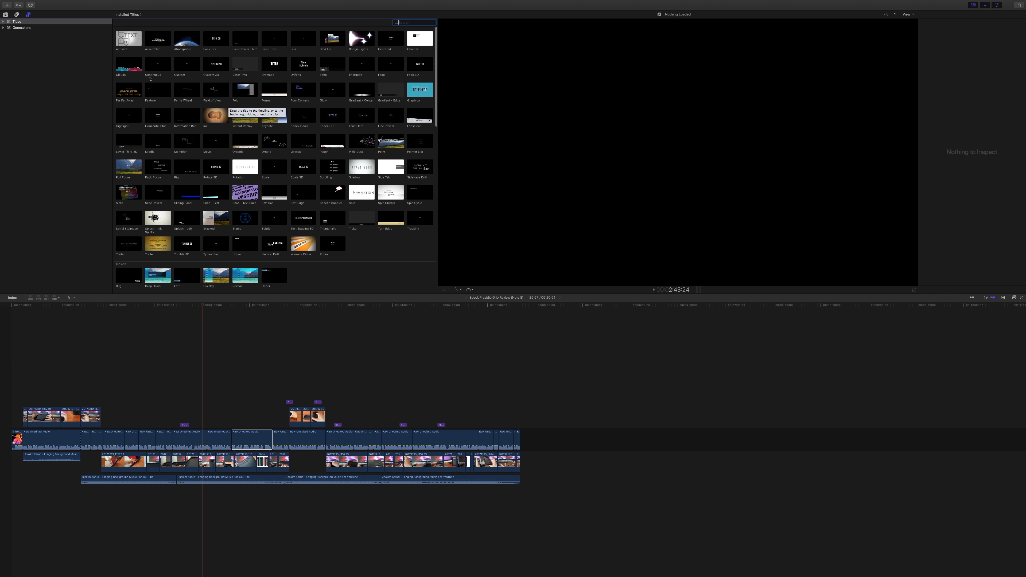
left_click(22, 28)
scroll(263, 142, "down", 10)
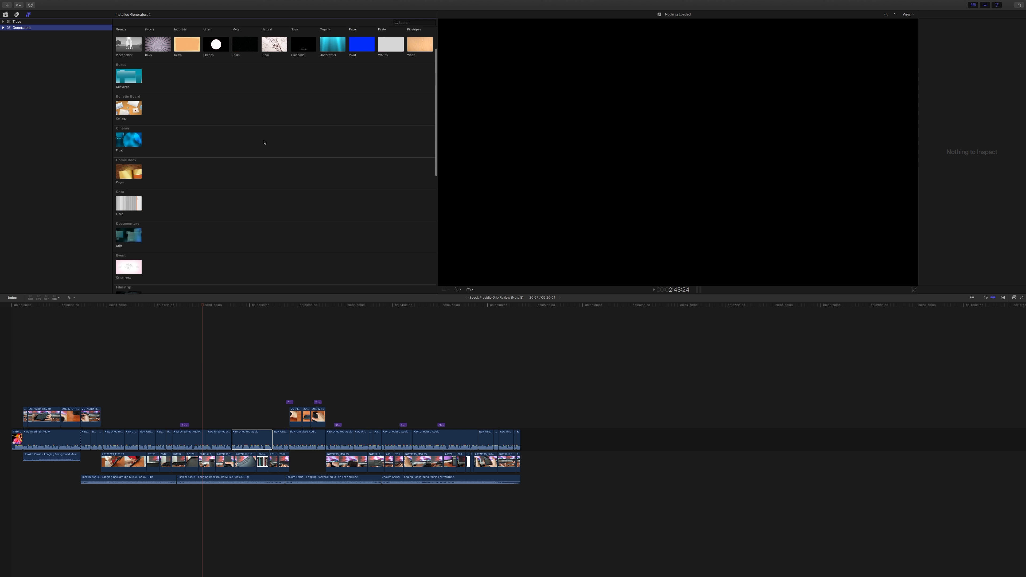
scroll(264, 142, "up", 10)
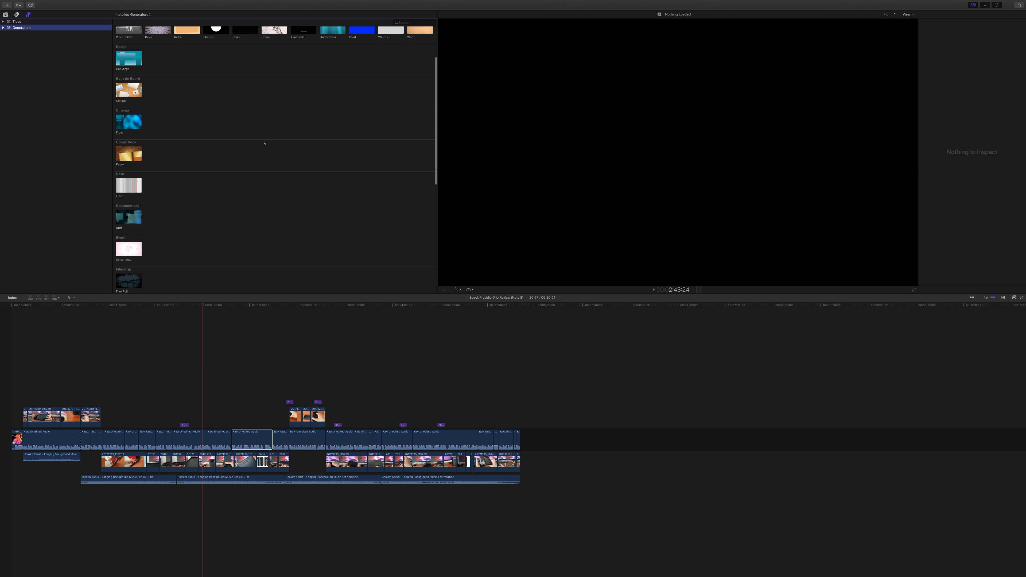
left_click(38, 22)
left_click(5, 15)
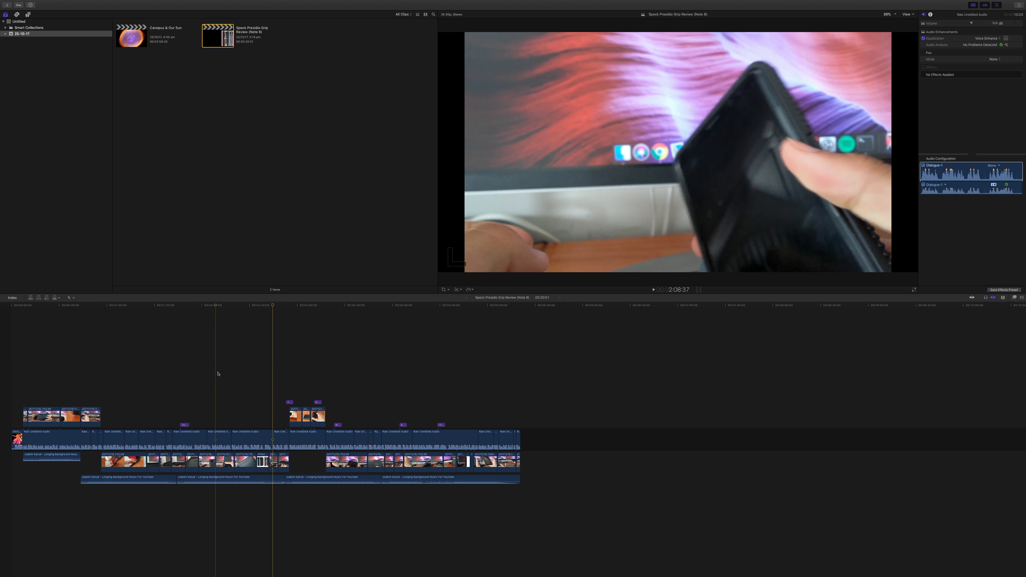
Place the playhead at about 2:00 in the timeline and play the project from there.
left_click(217, 374)
left_click(203, 372)
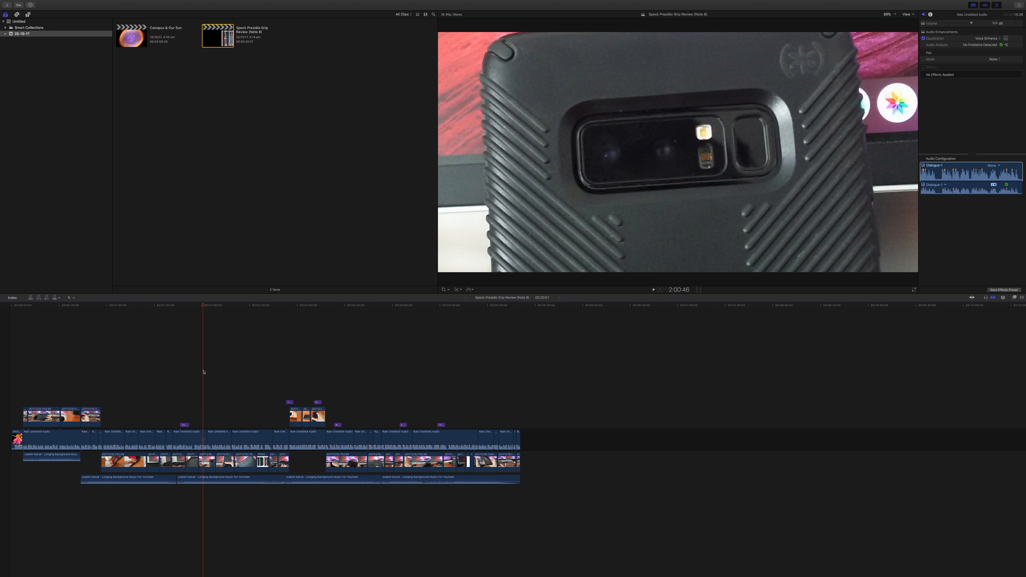
left_click(654, 290)
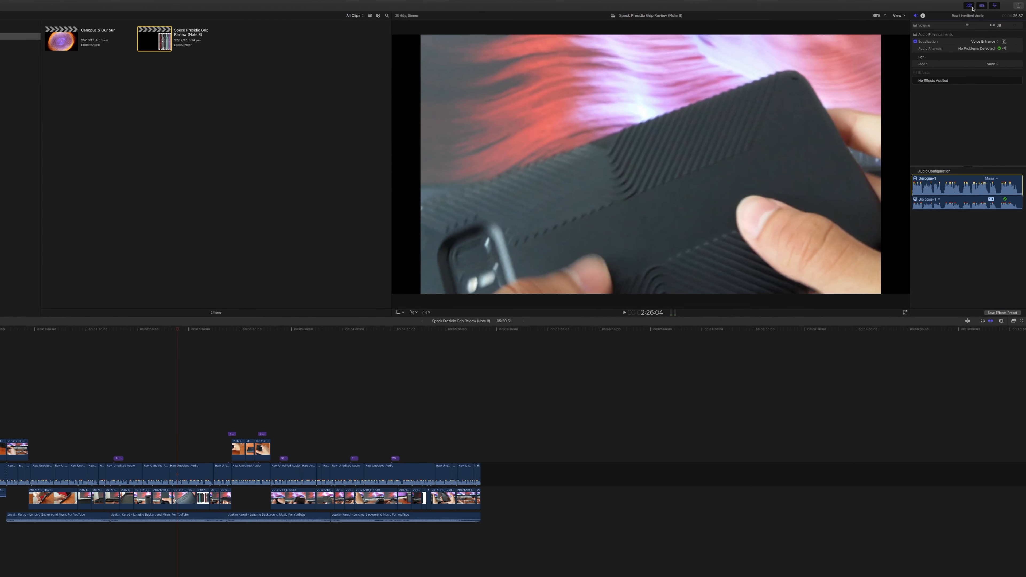
Hide and restore the browser, the timeline and the inspector one after another.
left_click(974, 5)
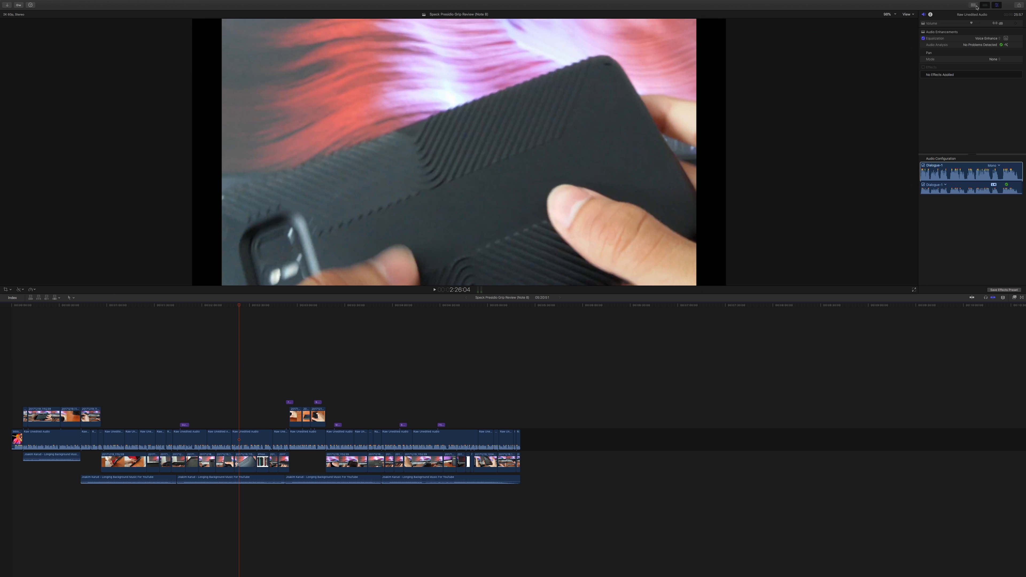
left_click(973, 5)
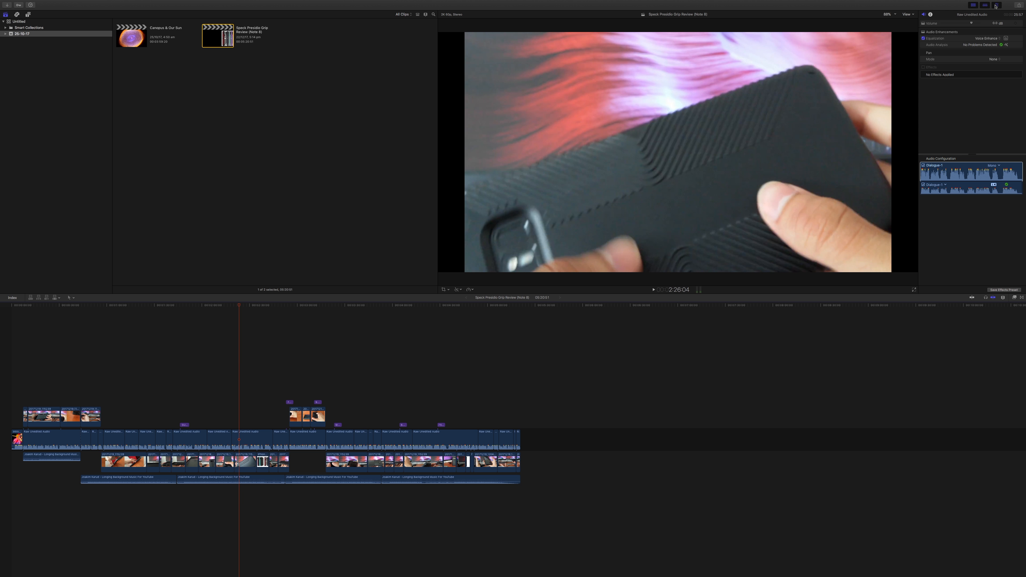
left_click(985, 5)
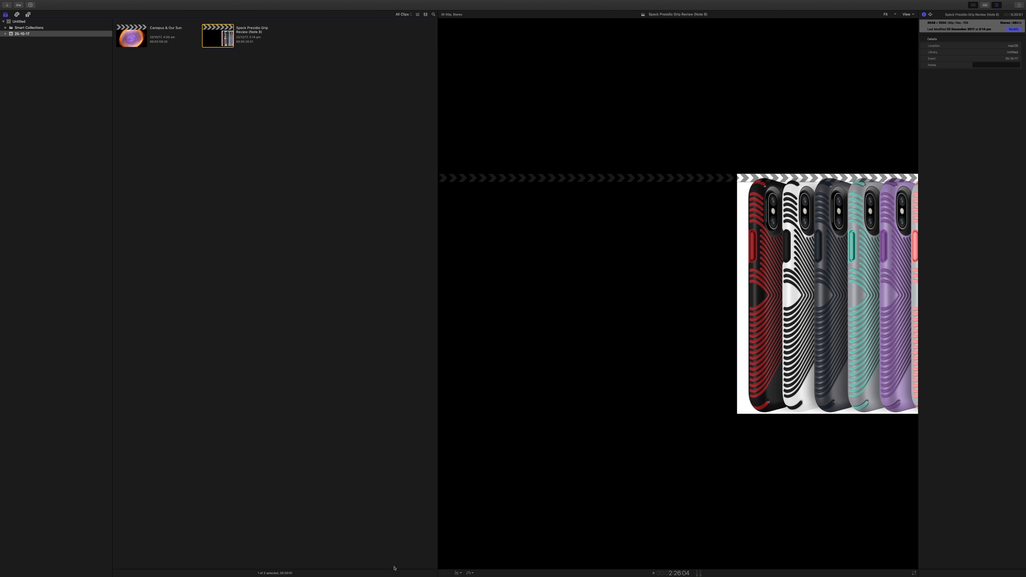
left_click(982, 6)
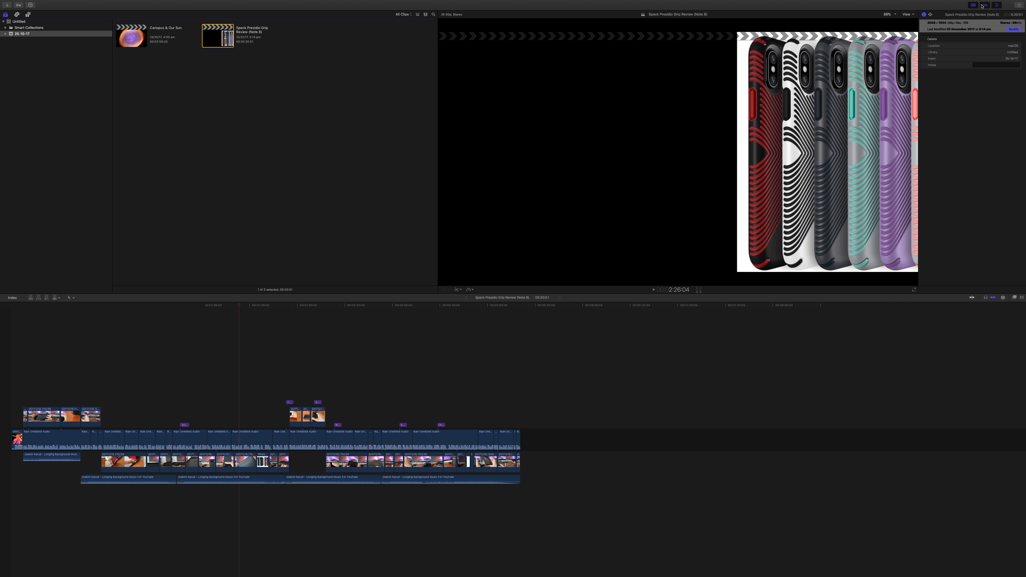
left_click(996, 6)
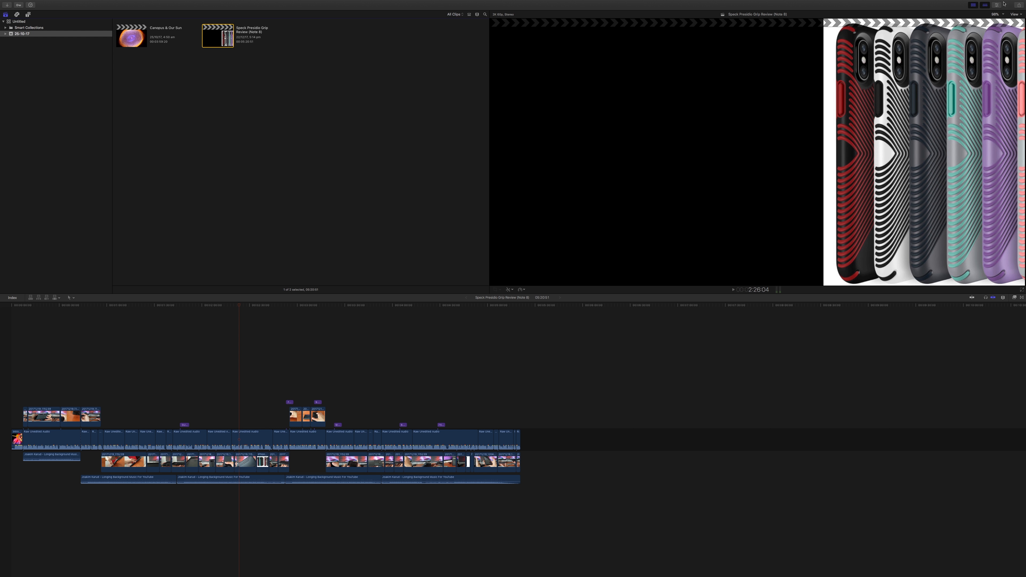
left_click(997, 5)
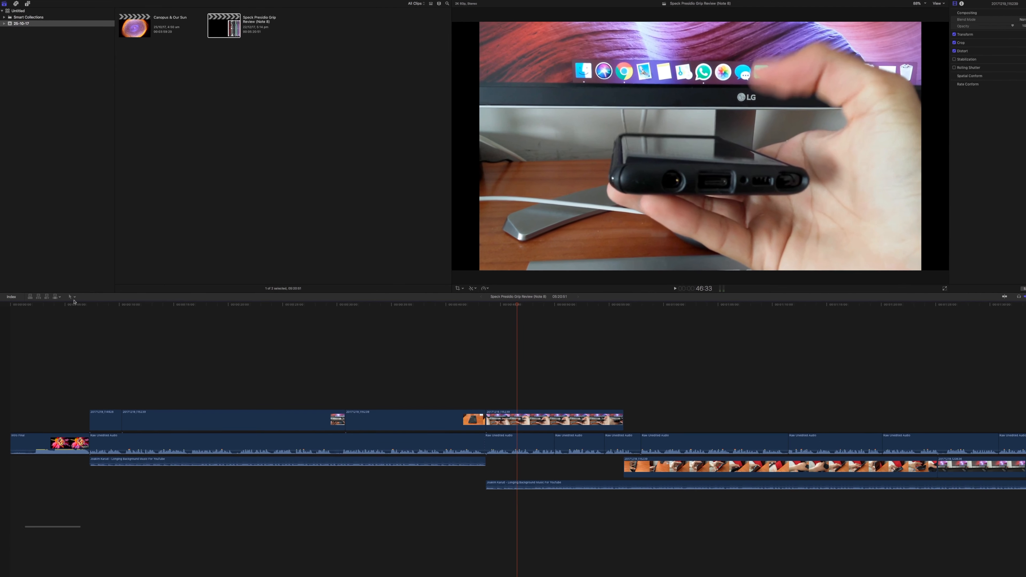
Review the available editing tools, then toggle snapping and try it on a clip in the timeline.
left_click(72, 297)
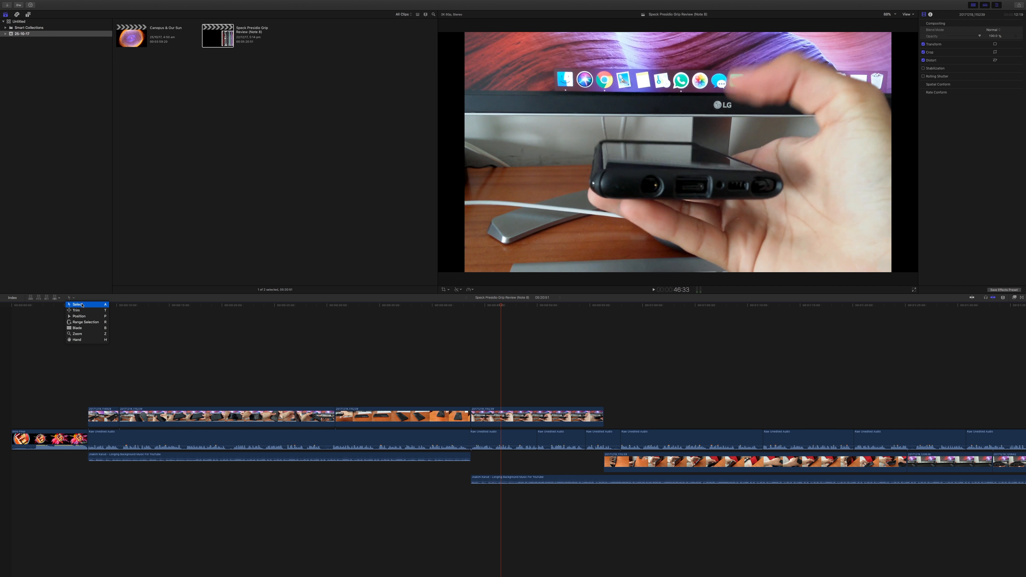
left_click(153, 332)
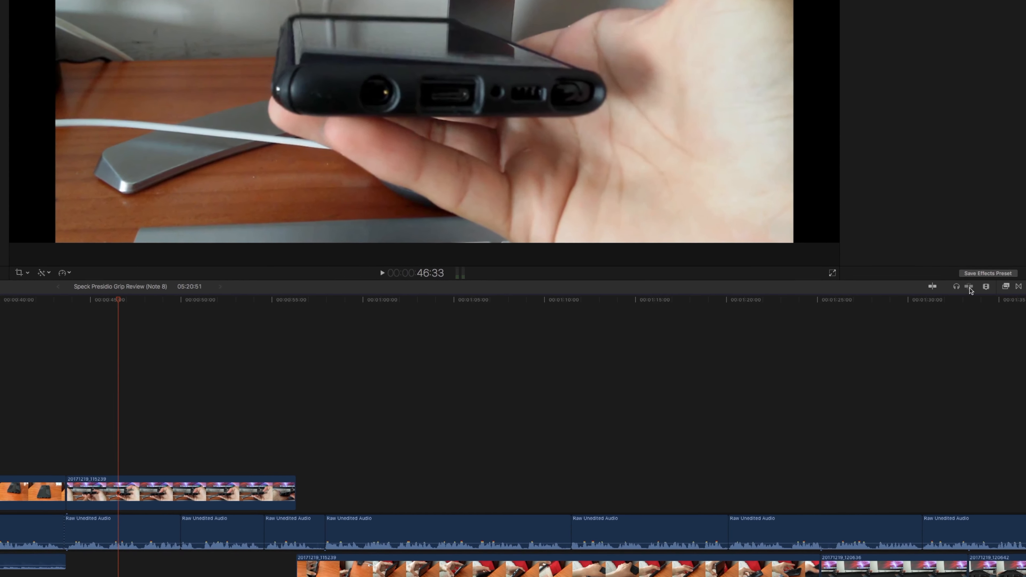
left_click(968, 286)
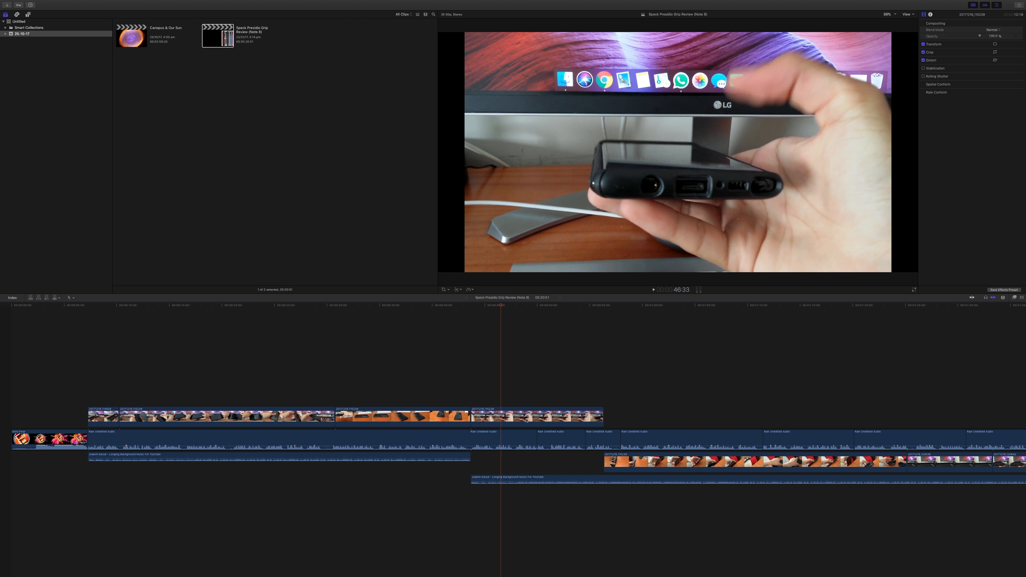
mouse_move(526, 421)
left_mouse_down()
mouse_move(599, 409)
mouse_move(538, 409)
mouse_move(528, 419)
left_mouse_up()
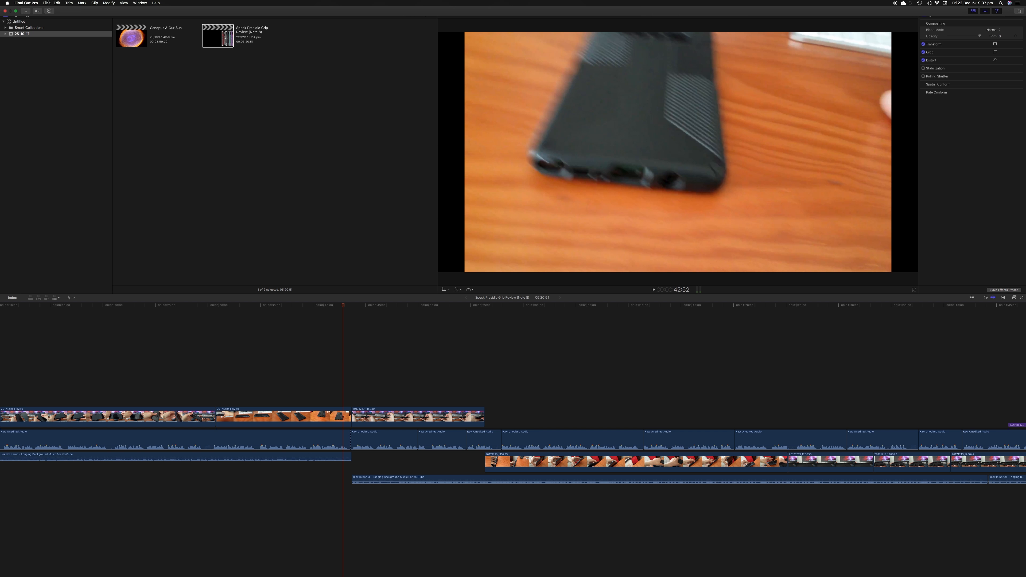
Start a new project in the 25-10-17 event and name it Speck Presidio Grip Note 8.
left_click(48, 2)
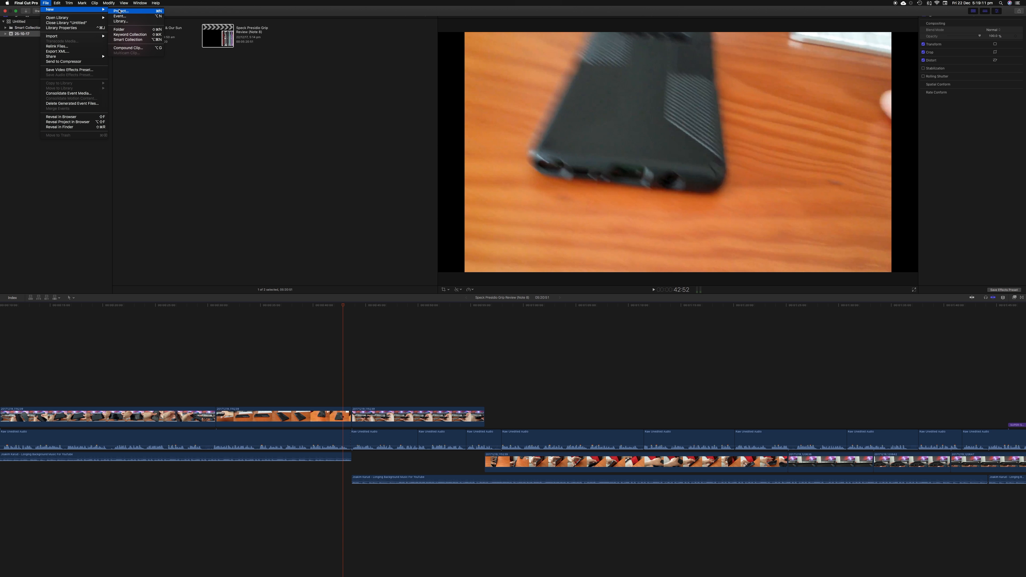
left_click(159, 11)
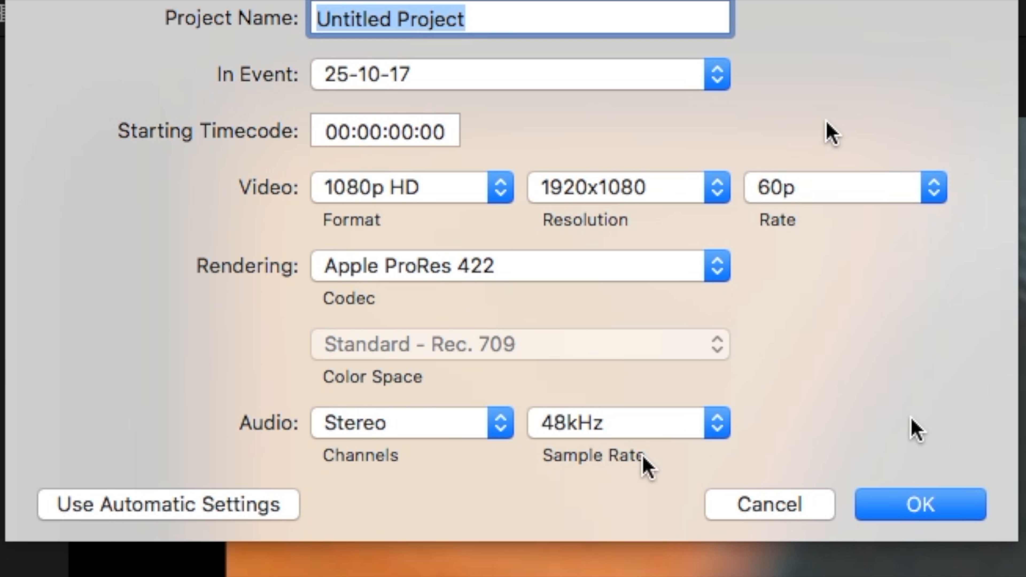
type("Speck Presidio Grip Note 8")
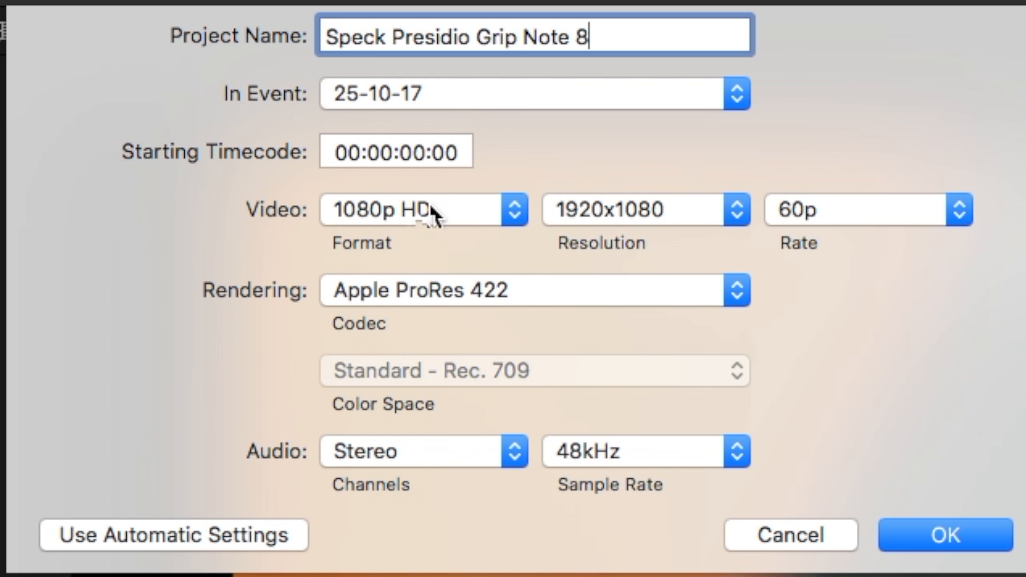
Set the new project's video to 1080p HD, 1920x1080 at 60p, and create the project.
left_click(419, 215)
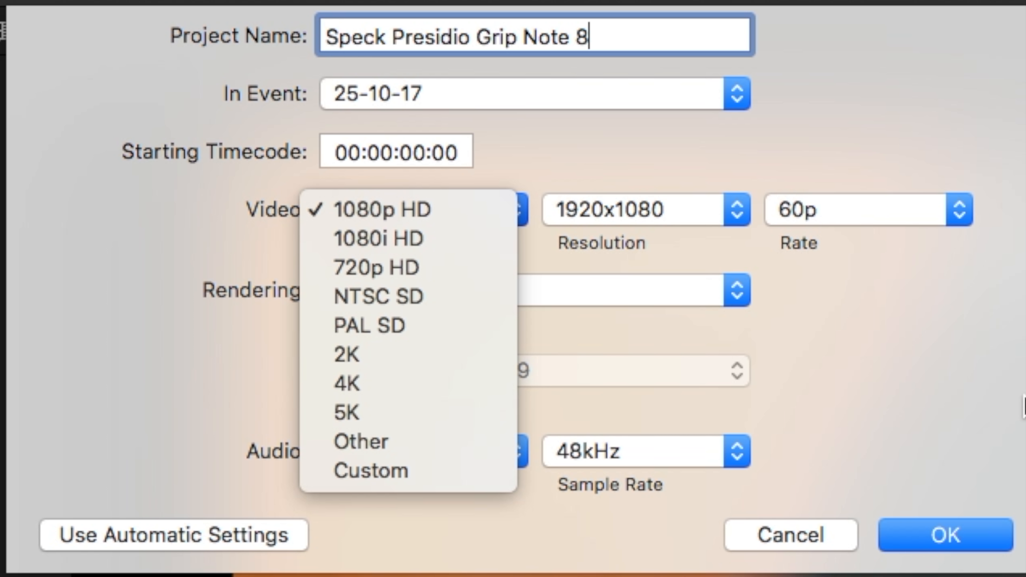
left_click(459, 214)
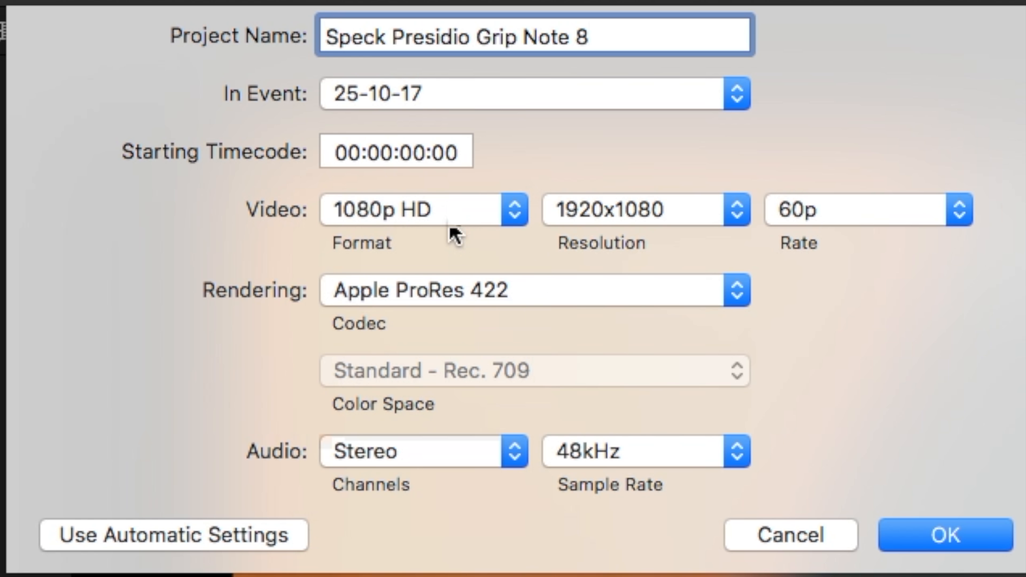
left_click(638, 223)
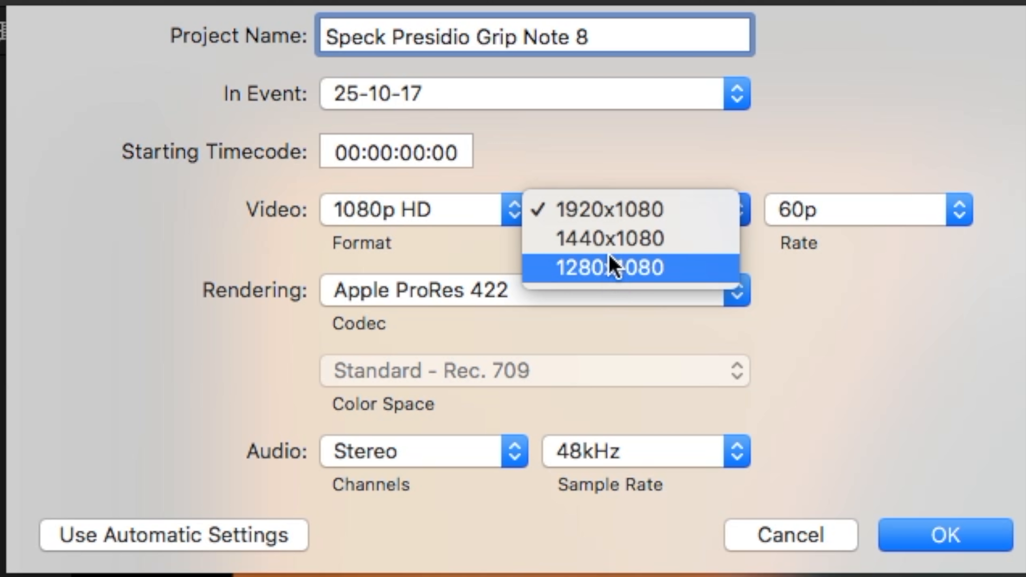
left_click(615, 218)
left_click(786, 221)
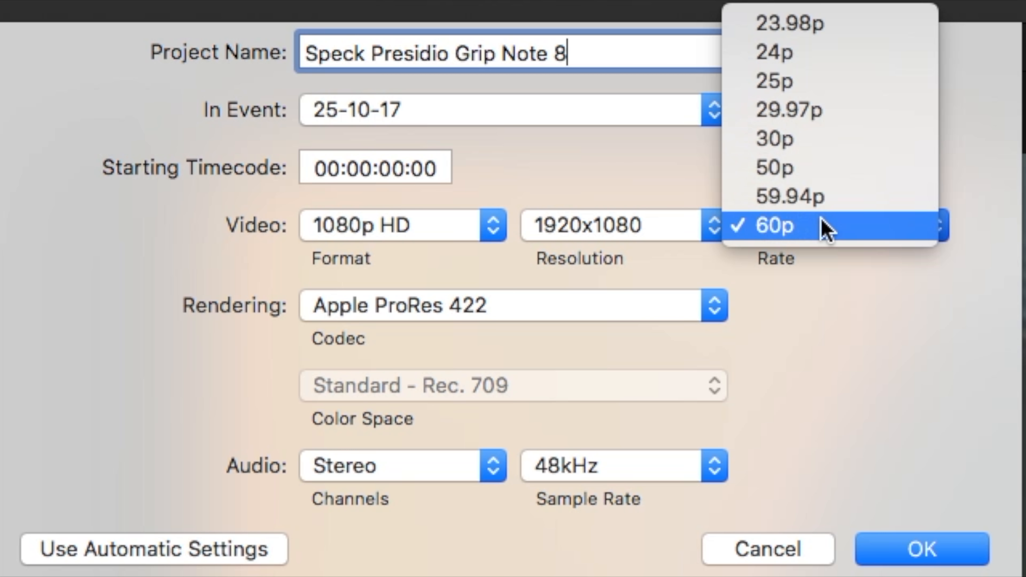
left_click(824, 226)
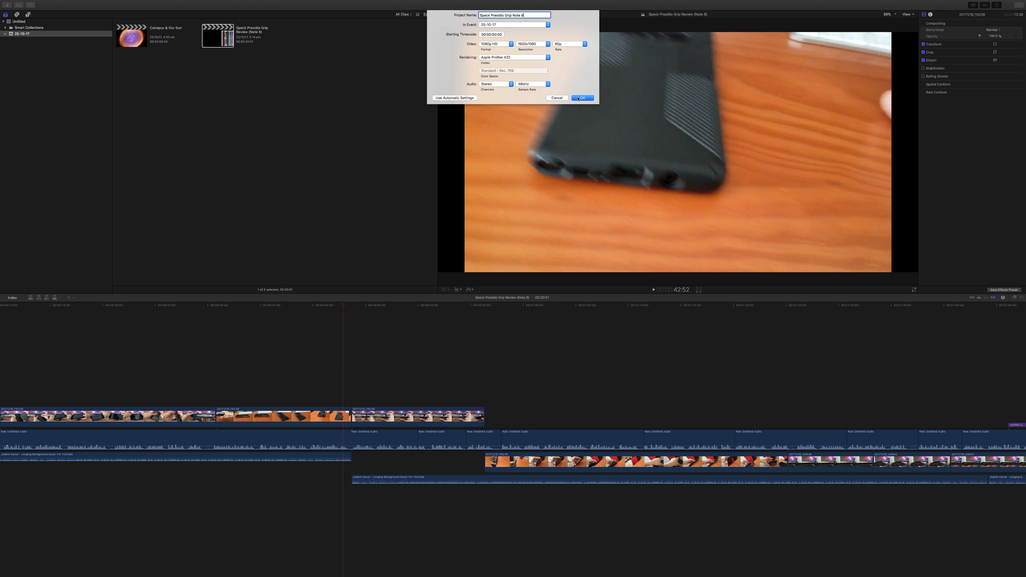
left_click(577, 98)
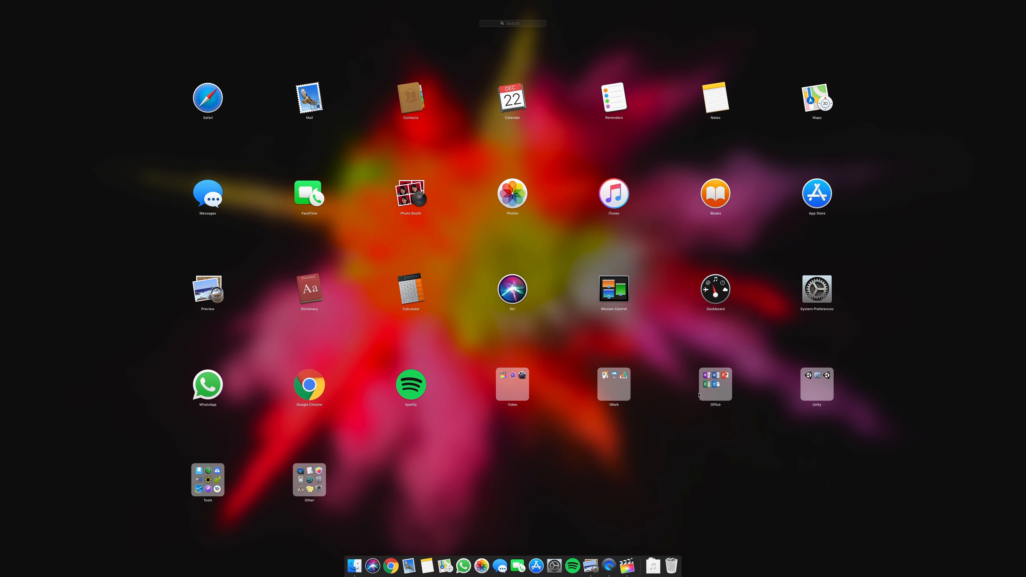
Open Microsoft OneNote from the Office app folder and expand its window to full screen.
left_click(613, 385)
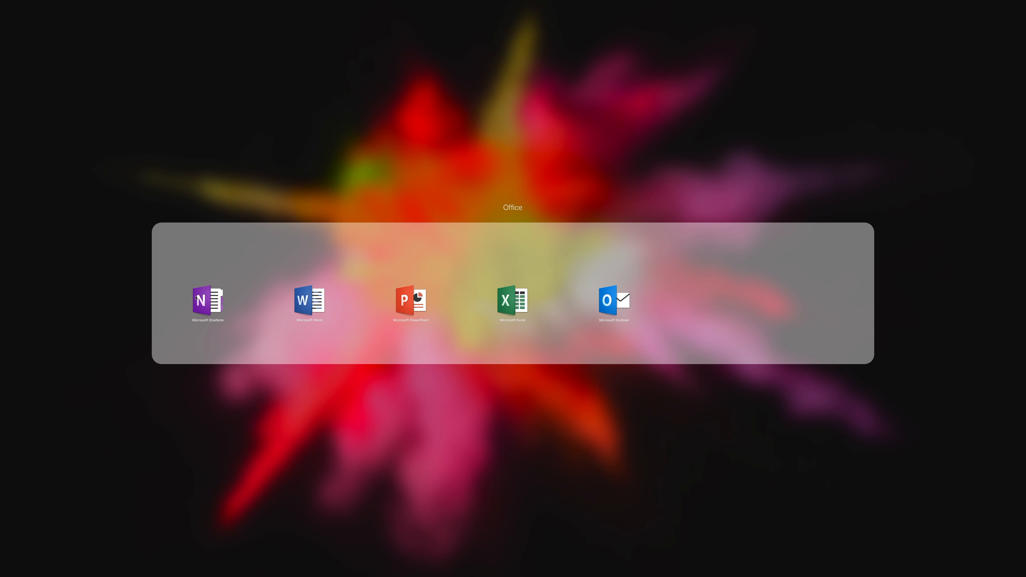
left_click(206, 301)
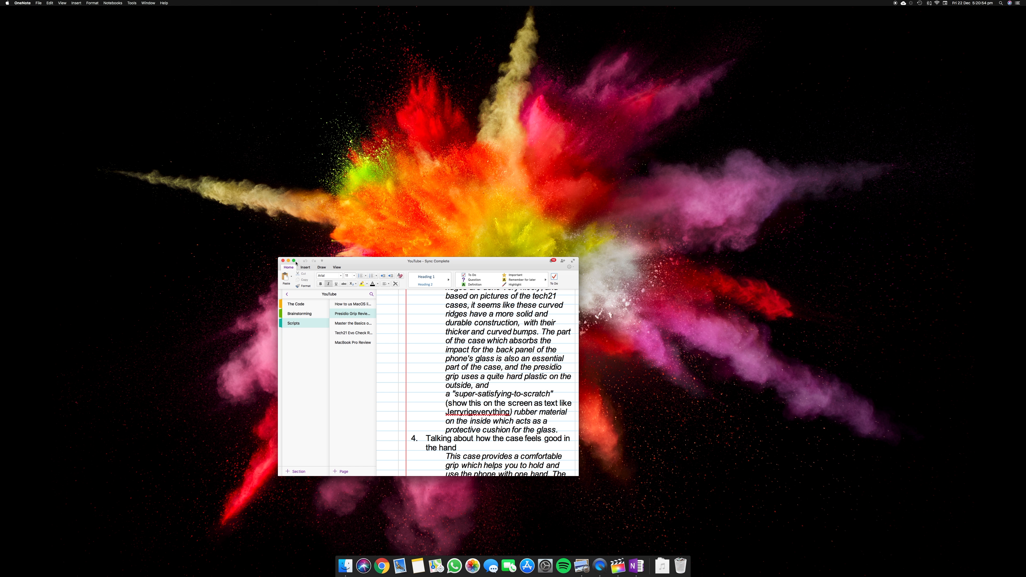
left_click(294, 260)
Look through the Presidio Grip review script in the YouTube notebook, then return to the desktop.
scroll(370, 244, "up", 5)
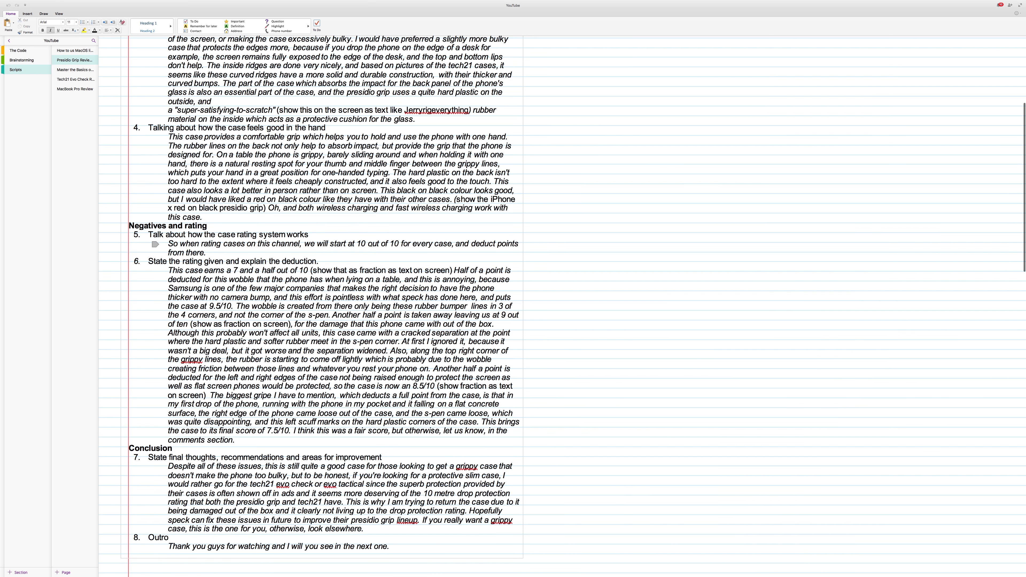
scroll(371, 244, "up", 3)
scroll(371, 244, "up", 3)
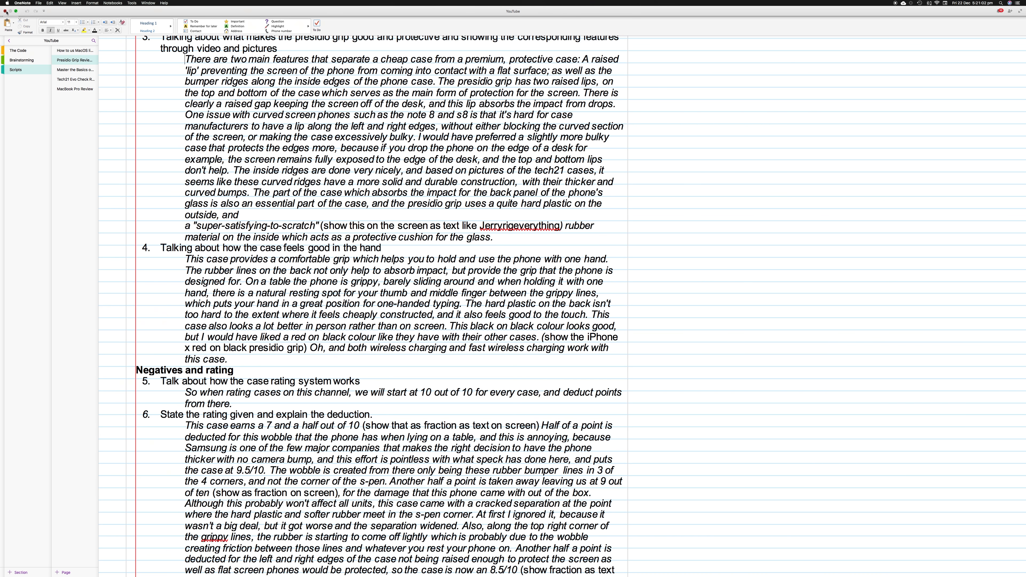
key("ctrl+Left")
key("ctrl+Left")
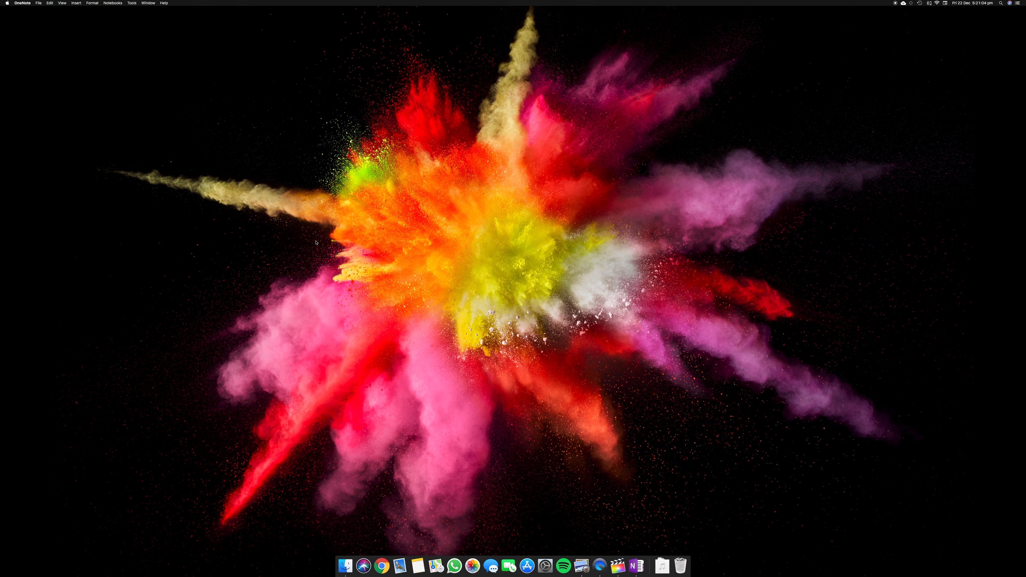